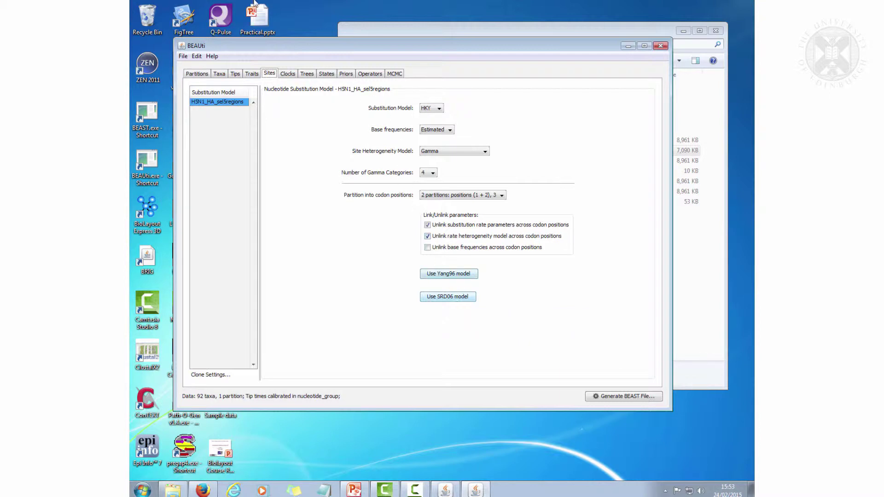
# Step through the Clocks, Trees and States tabs, ending on the Priors table with ucld.mean and constant.popSize
pyautogui.click(288, 75)
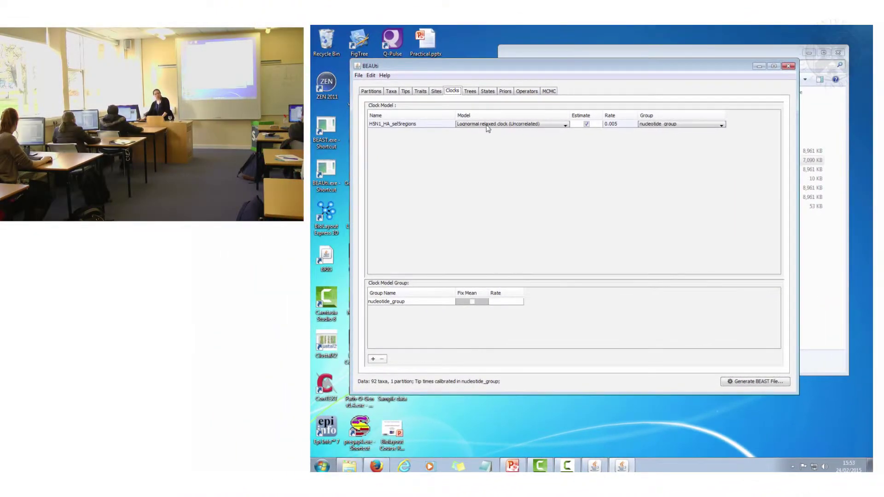
pyautogui.click(473, 93)
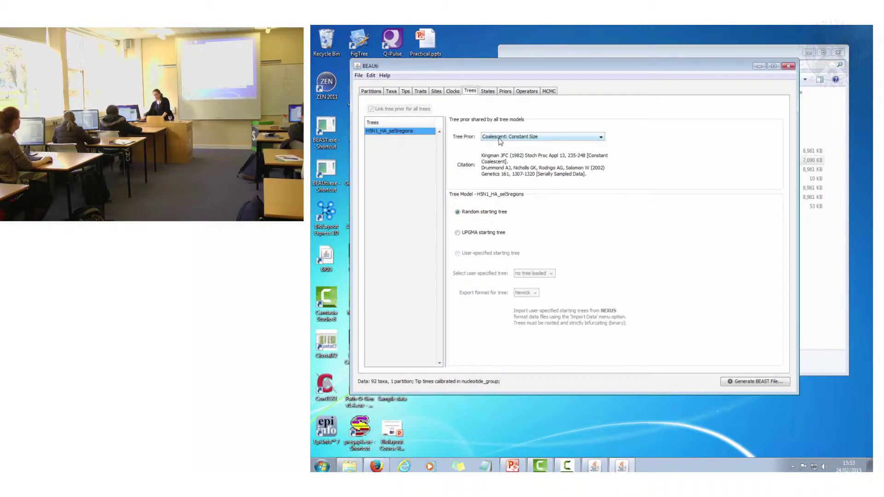
pyautogui.click(488, 92)
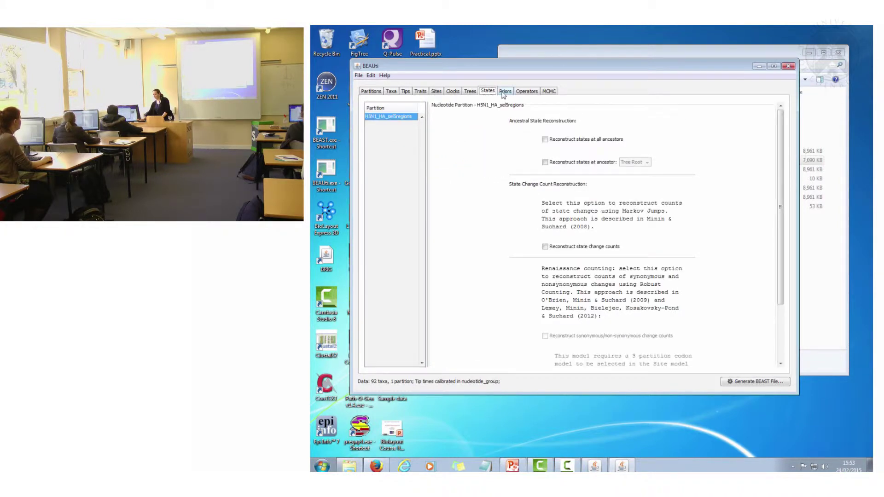
pyautogui.click(505, 91)
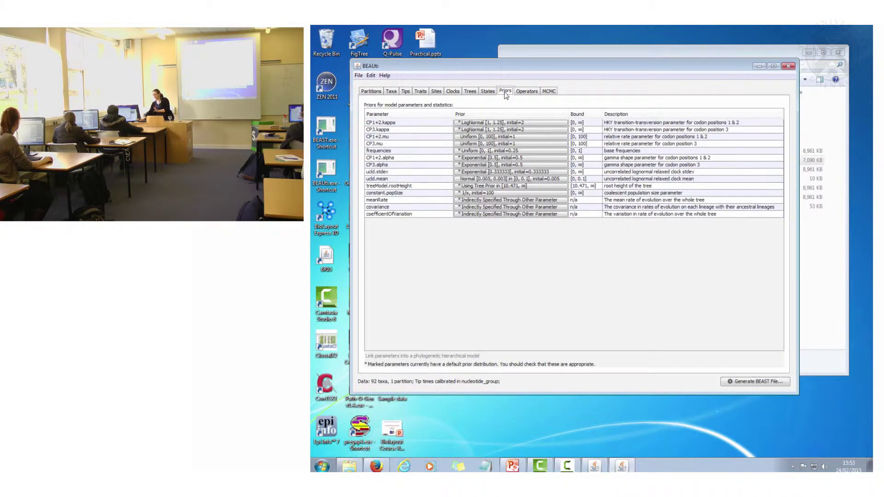
# Accept the CP1+2.mu and CP3.mu priors and give ucld.mean a Normal(0.005, 0.003) prior truncated 0–0.1
pyautogui.click(505, 138)
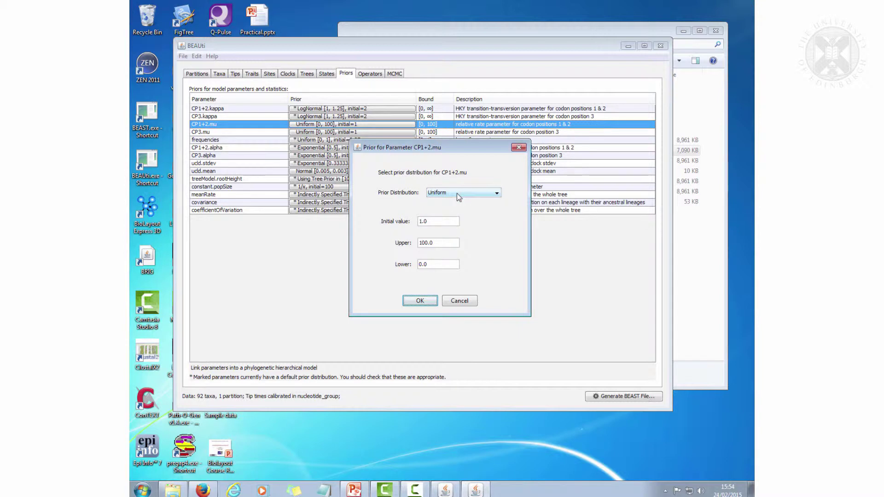
pyautogui.click(419, 301)
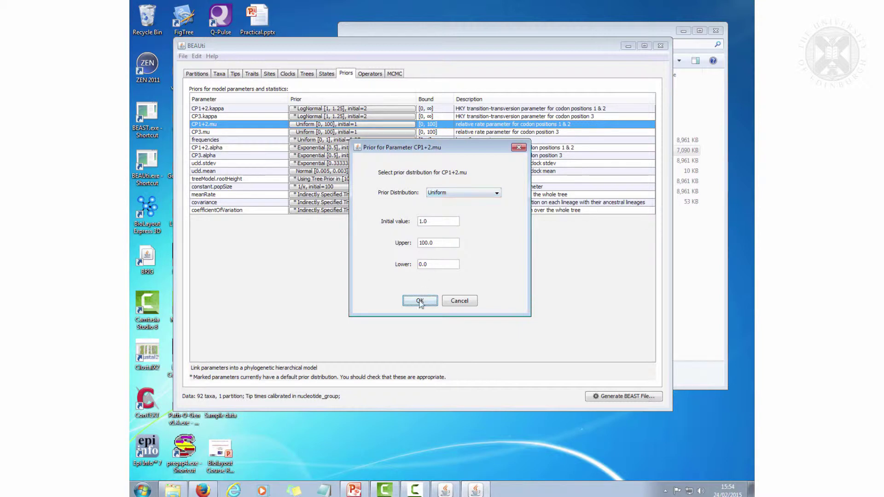
pyautogui.click(357, 134)
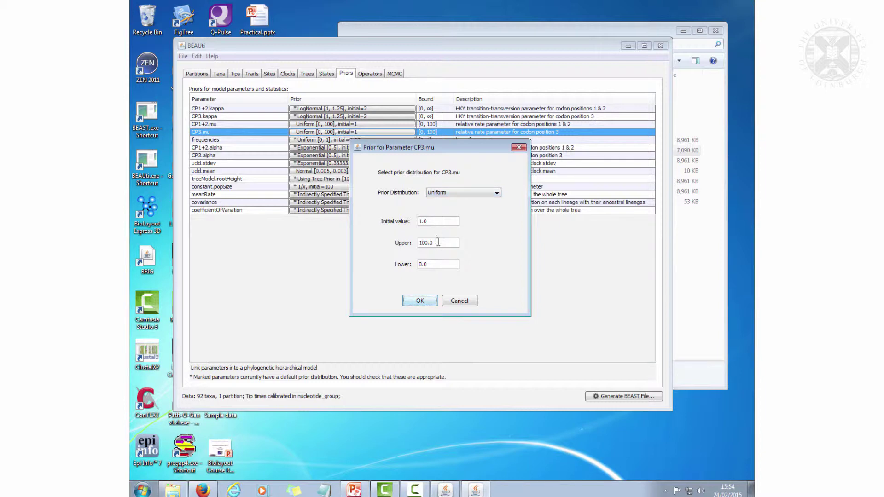
pyautogui.click(421, 301)
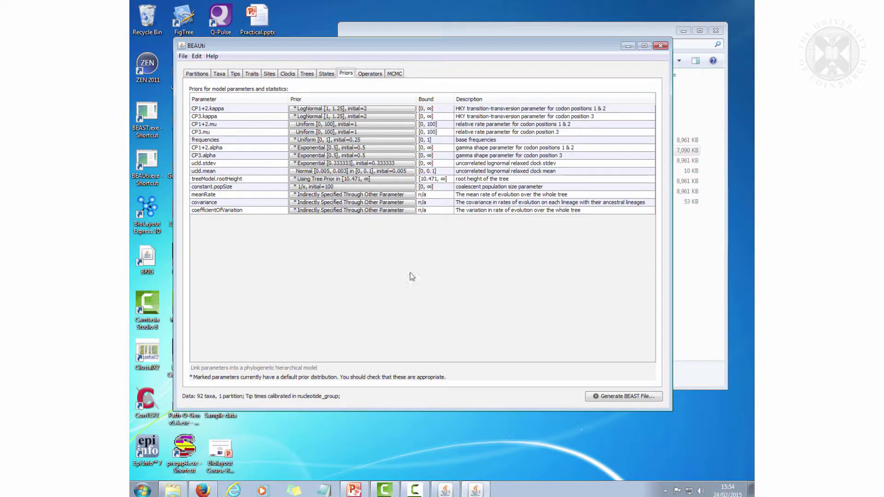
pyautogui.click(315, 171)
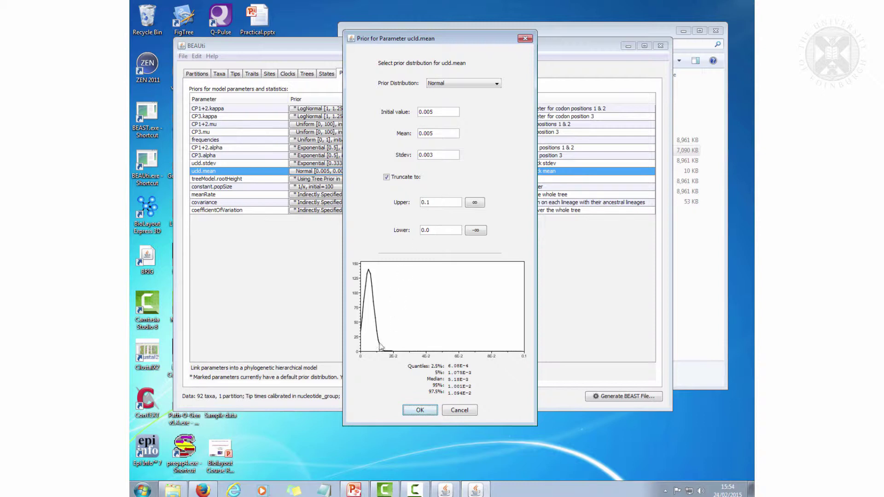
pyautogui.click(414, 410)
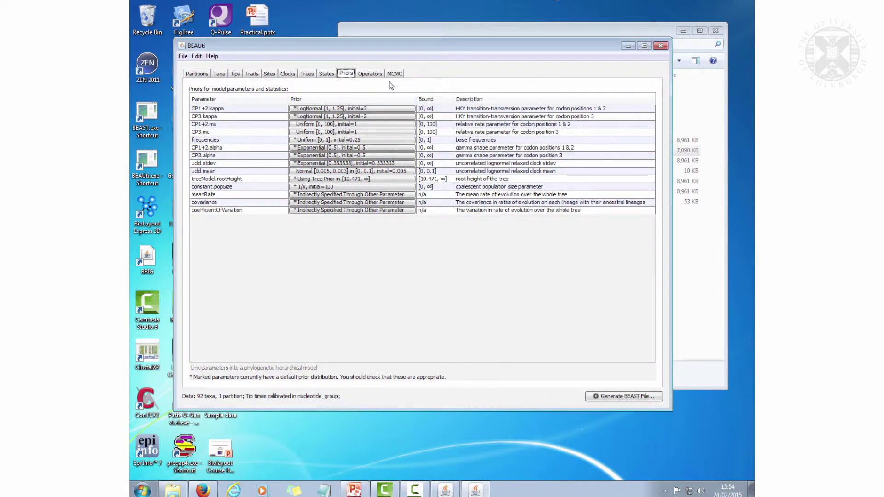
pyautogui.click(371, 76)
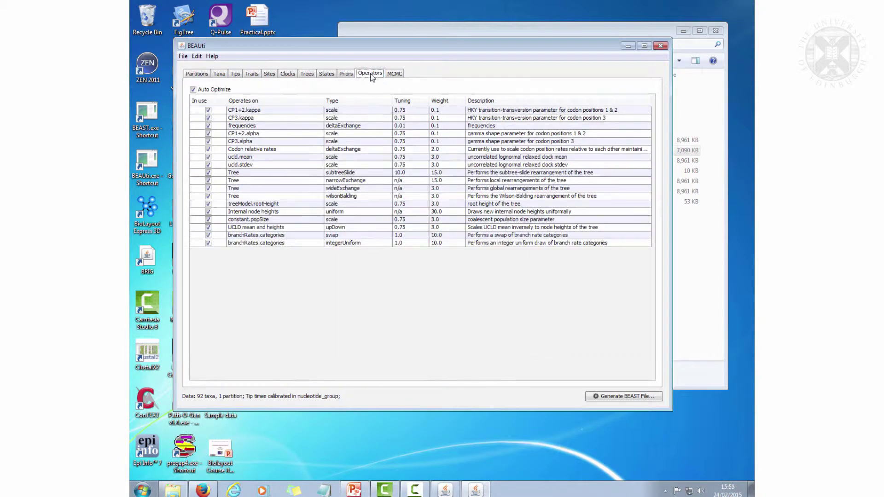
# Check the 10,000,000-step chain length and file name stem in MCMC settings, then return to Explorer
pyautogui.click(395, 75)
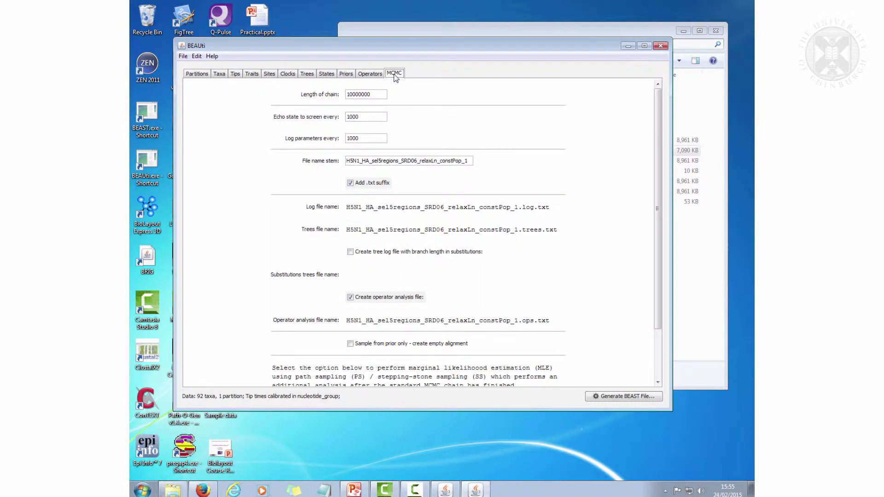
pyautogui.click(376, 95)
pyautogui.click(468, 161)
pyautogui.click(545, 26)
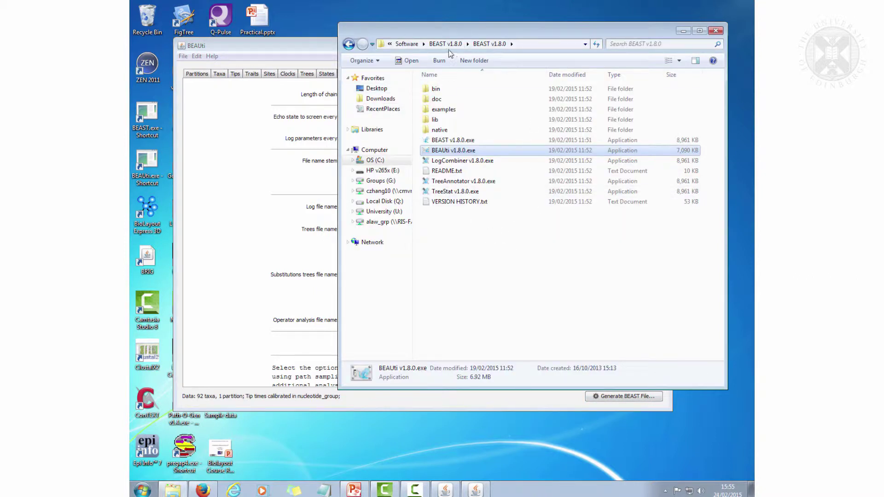
# Browse to C:\TEMP, widen the Name column, and open the 192 KB XML file in WordPad
pyautogui.click(382, 161)
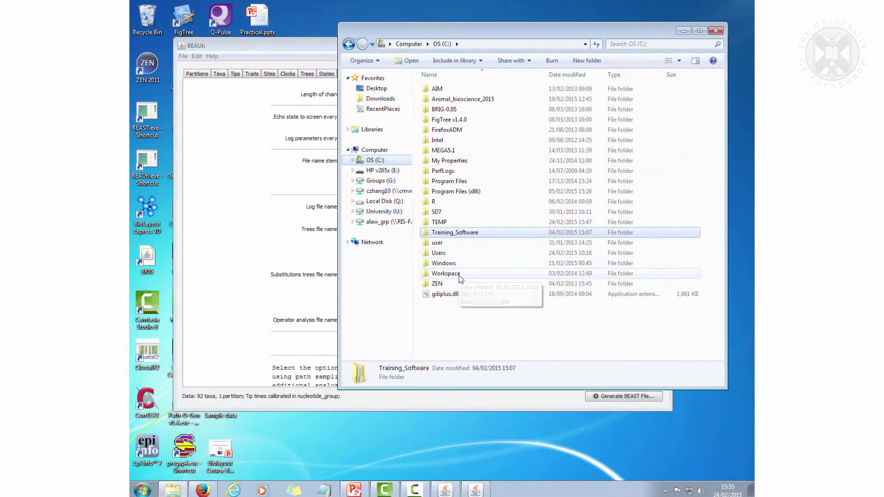
pyautogui.doubleClick(445, 223)
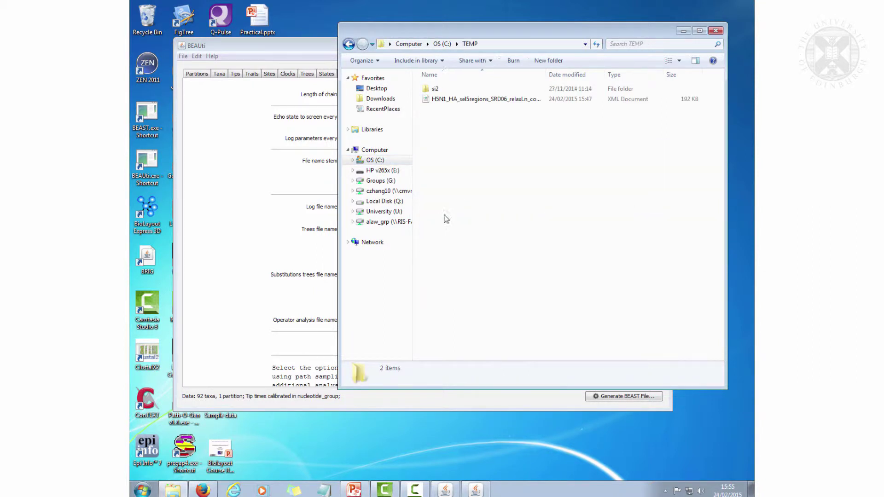
pyautogui.moveTo(546, 75); pyautogui.dragTo(608, 75)
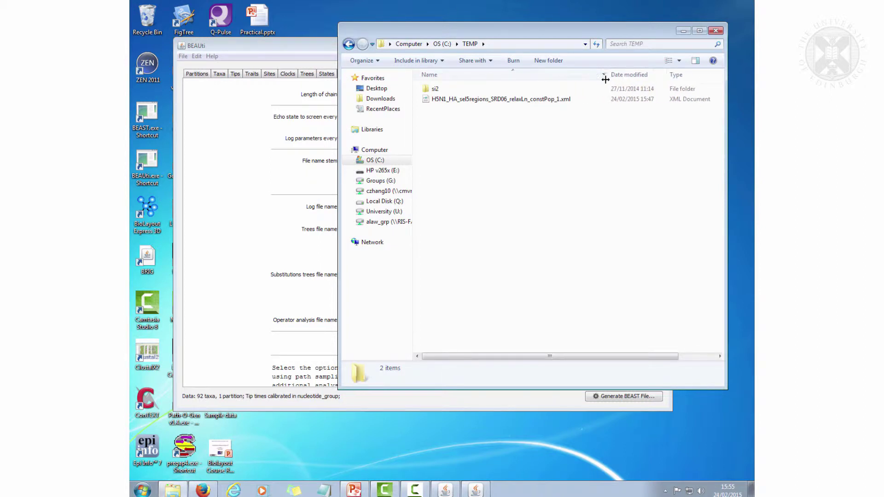
pyautogui.rightClick(496, 102)
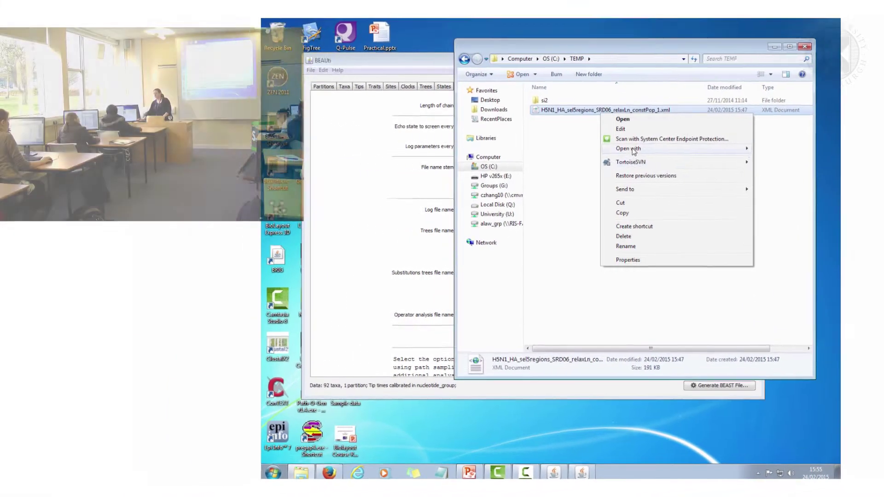
pyautogui.moveTo(634, 149)
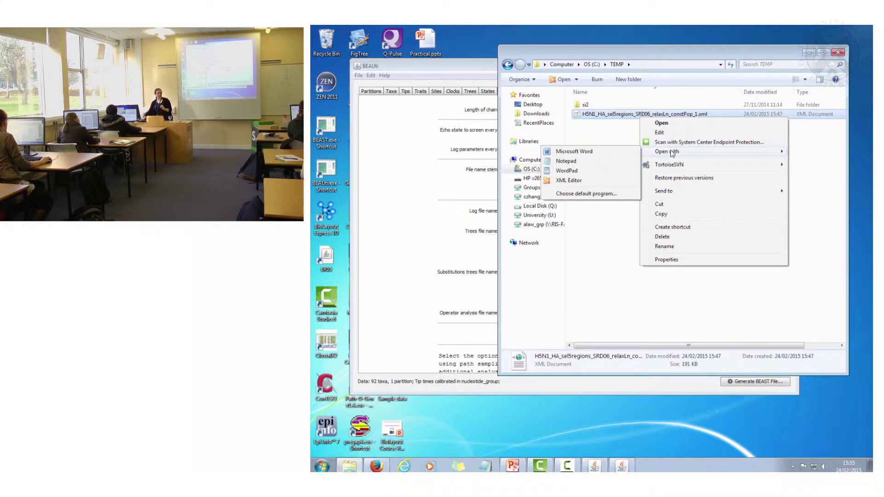
pyautogui.click(558, 174)
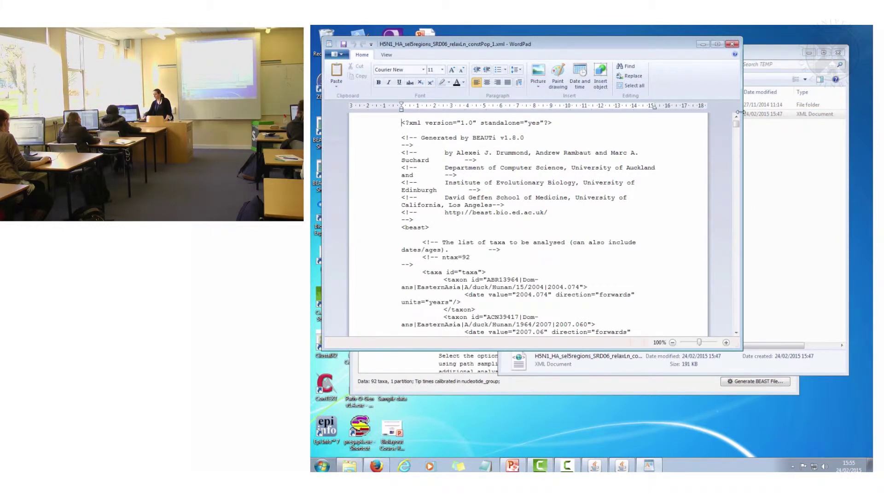
# Enlarge WordPad, scroll through the XML's rate statistics and HKY models for CP1+2 and CP3, then close it
pyautogui.moveTo(741, 150); pyautogui.dragTo(828, 160)
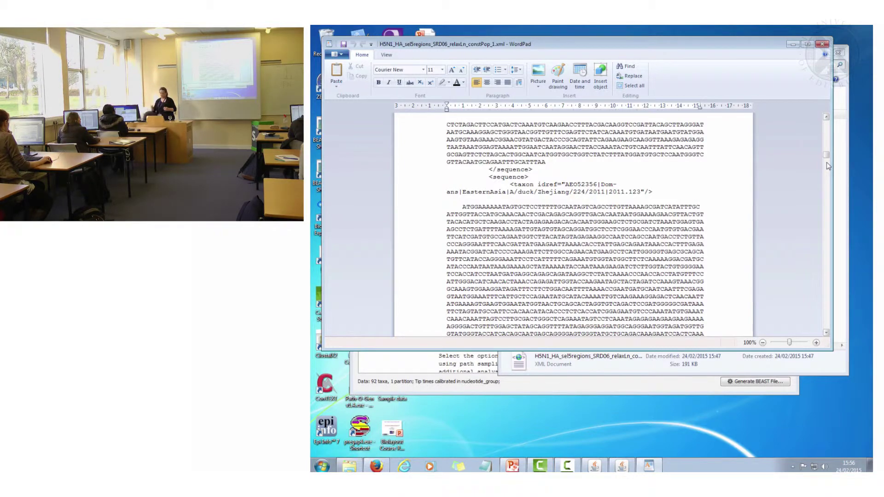
pyautogui.moveTo(826, 158); pyautogui.dragTo(830, 313)
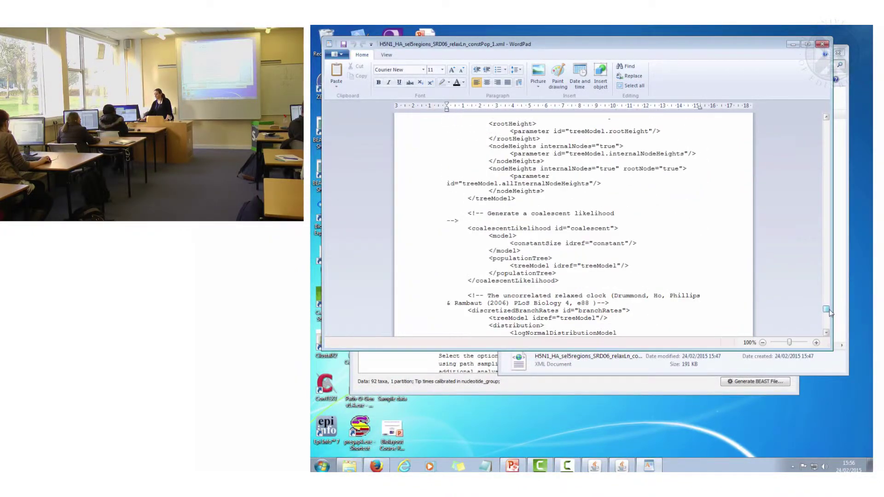
pyautogui.scroll(-5, 626, 255)
pyautogui.scroll(-2, 625, 253)
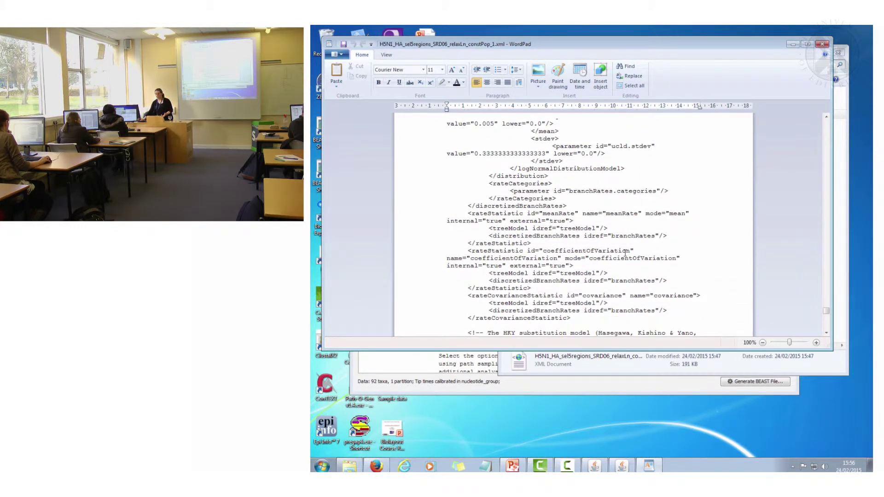
pyautogui.scroll(-4, 625, 252)
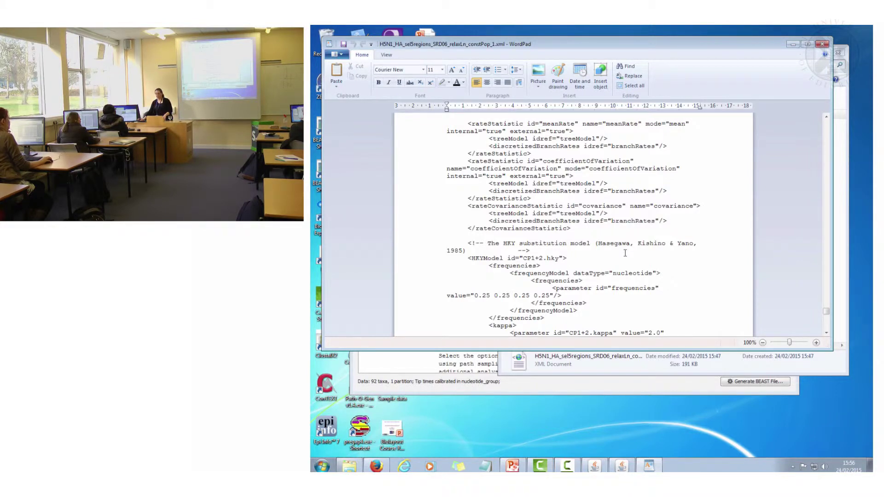
pyautogui.scroll(-3, 625, 253)
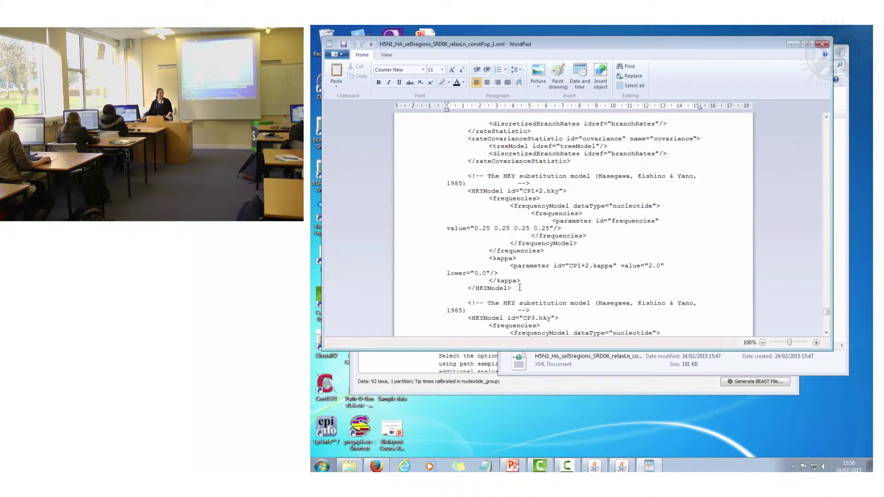
pyautogui.click(822, 44)
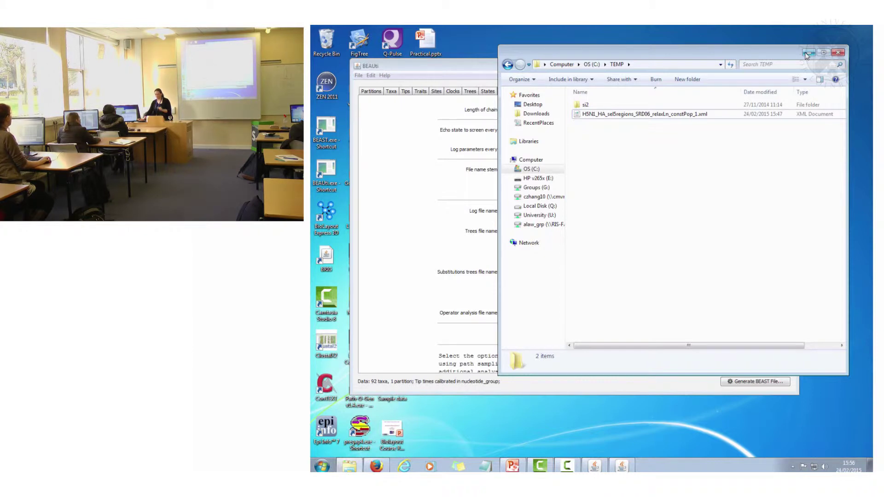
# Look inside the Animal_bioscience_2015 folder on C: and return to the drive root
pyautogui.click(531, 169)
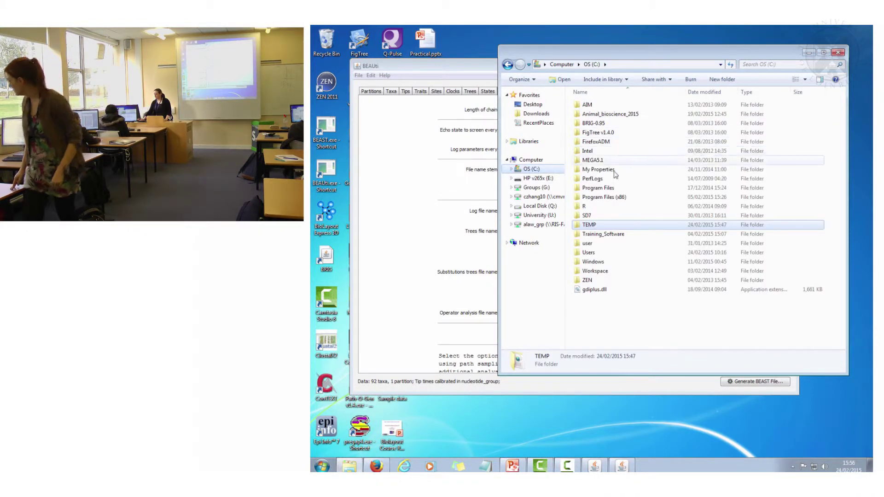
pyautogui.doubleClick(614, 117)
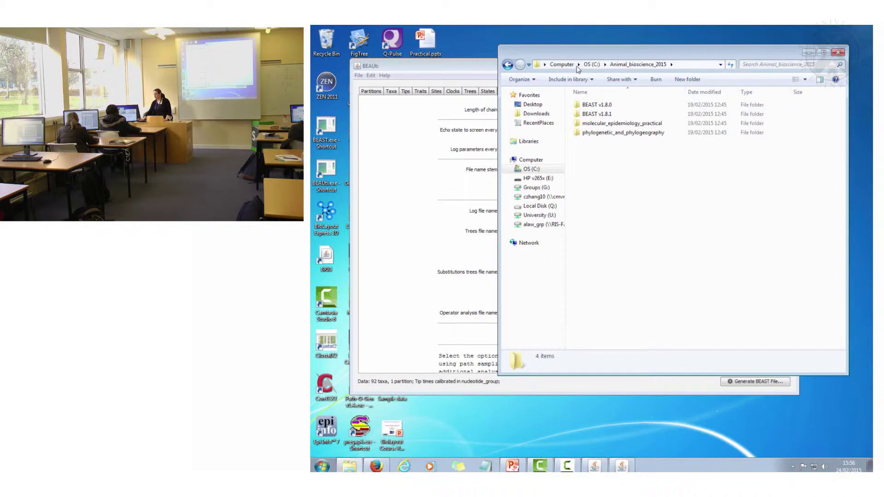
pyautogui.click(593, 65)
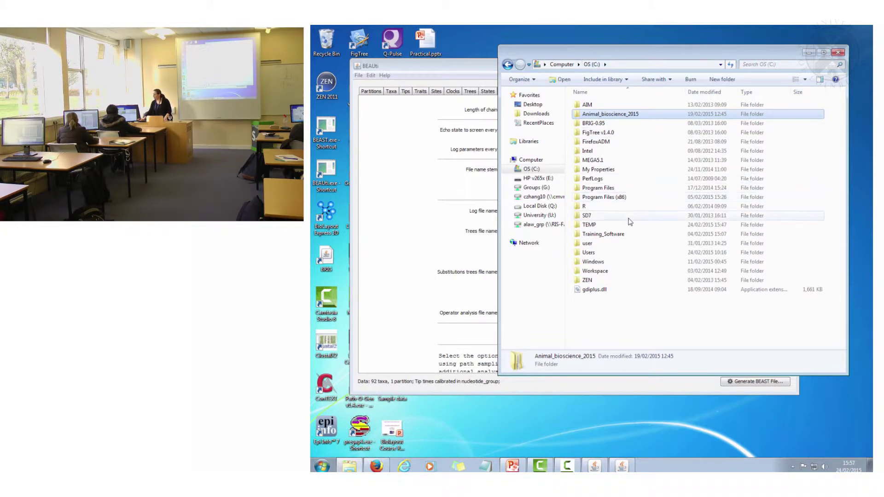
# Launch BEAST v1.8.0.exe from C:\Training_Software\Software\BEAST v1.8.0\BEAST v1.8.0
pyautogui.doubleClick(605, 234)
pyautogui.doubleClick(603, 114)
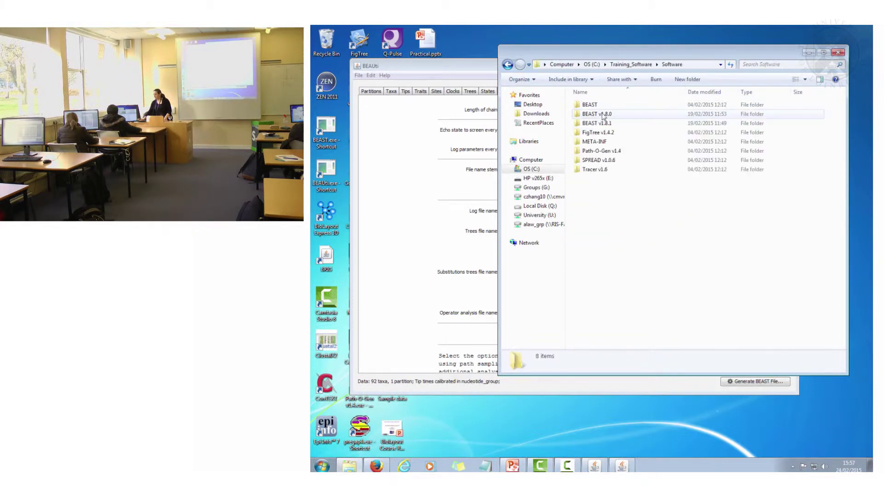
pyautogui.doubleClick(603, 115)
pyautogui.doubleClick(601, 106)
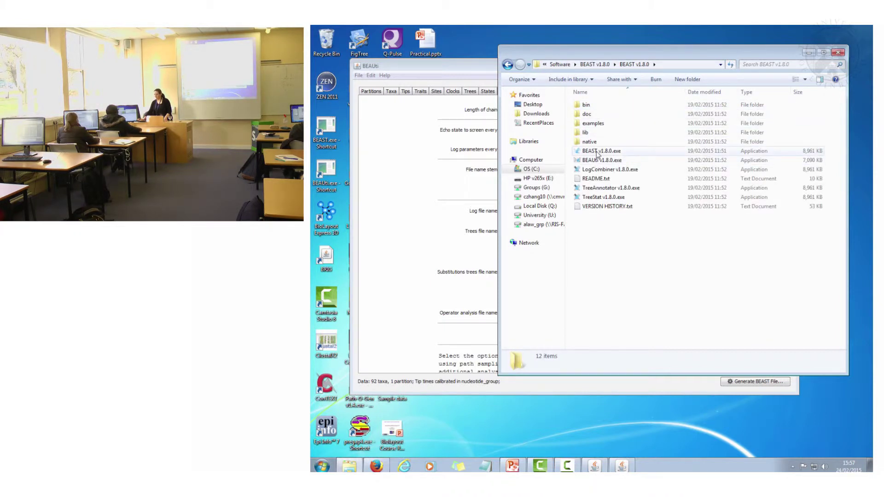
pyautogui.click(597, 153)
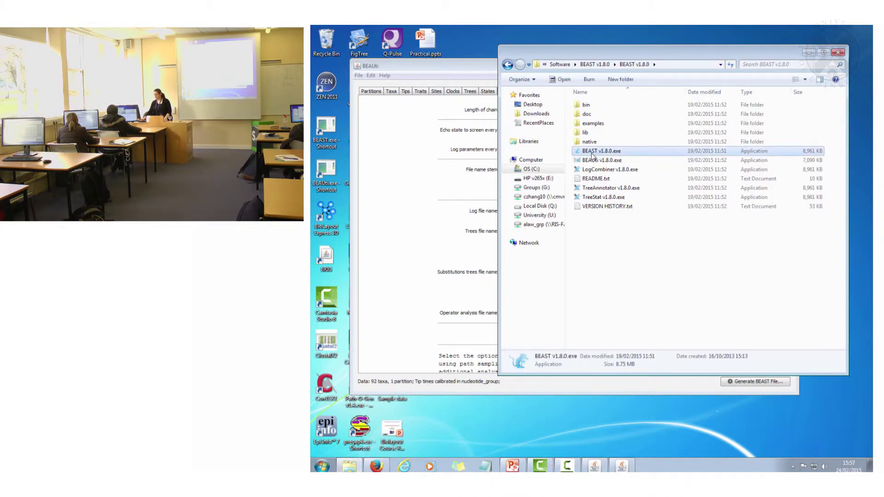
pyautogui.doubleClick(594, 151)
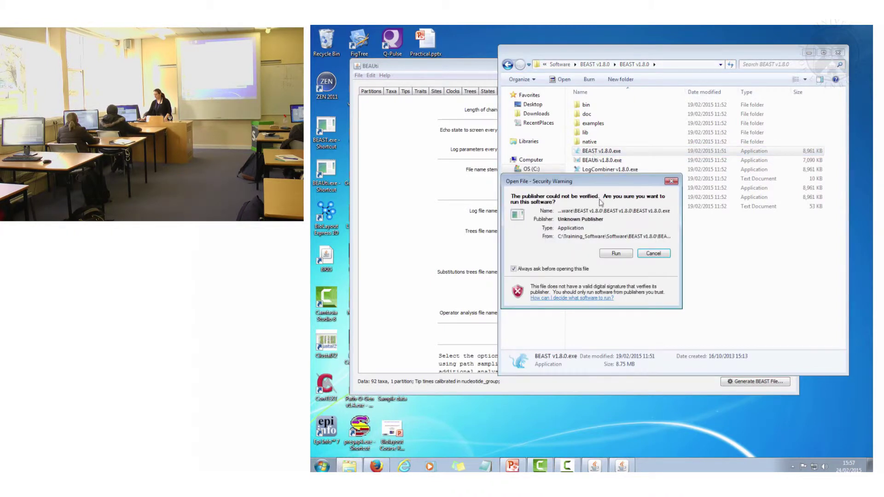
# Allow BEAST to run, load H5N1_HA_sel5regions_SRD06_relaxLn_constPop_1.xml from C:\TEMP, and start the analysis
pyautogui.click(618, 253)
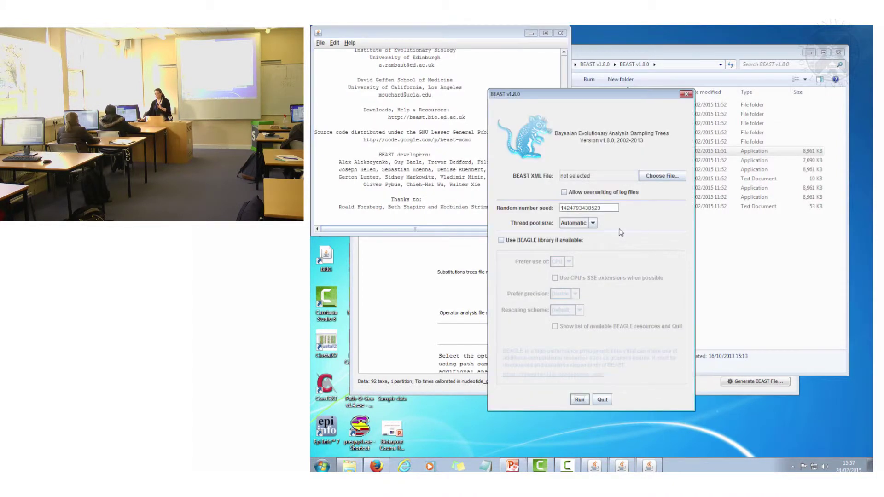
pyautogui.click(653, 178)
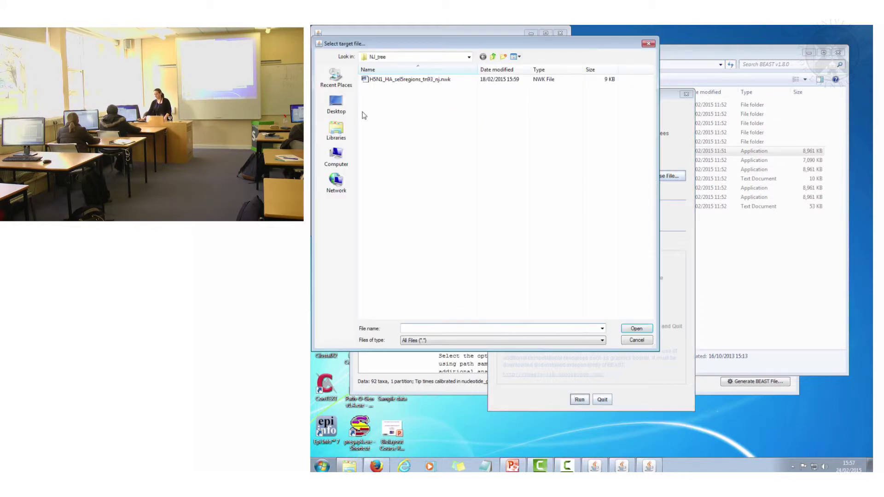
pyautogui.click(337, 157)
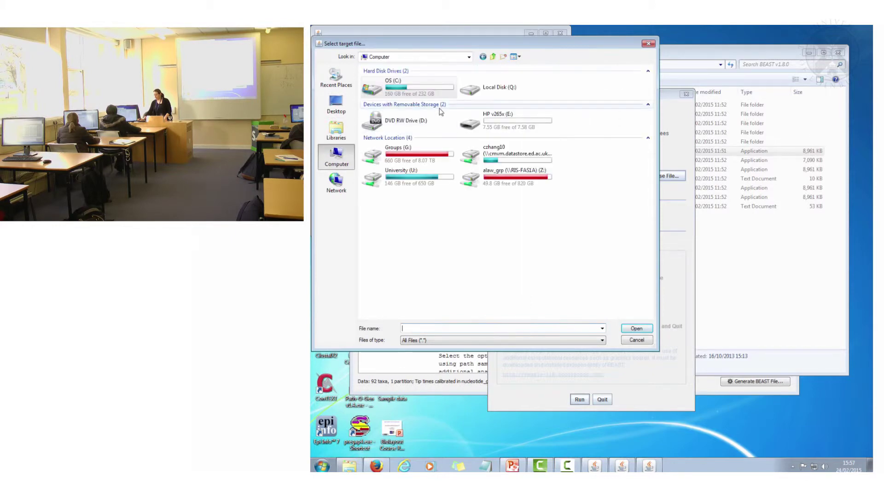
pyautogui.doubleClick(392, 91)
pyautogui.doubleClick(376, 188)
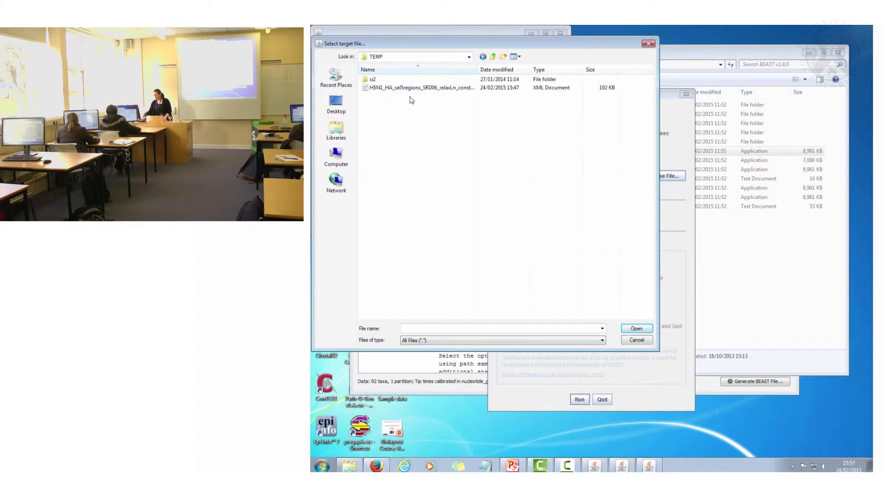
pyautogui.click(413, 89)
pyautogui.click(635, 329)
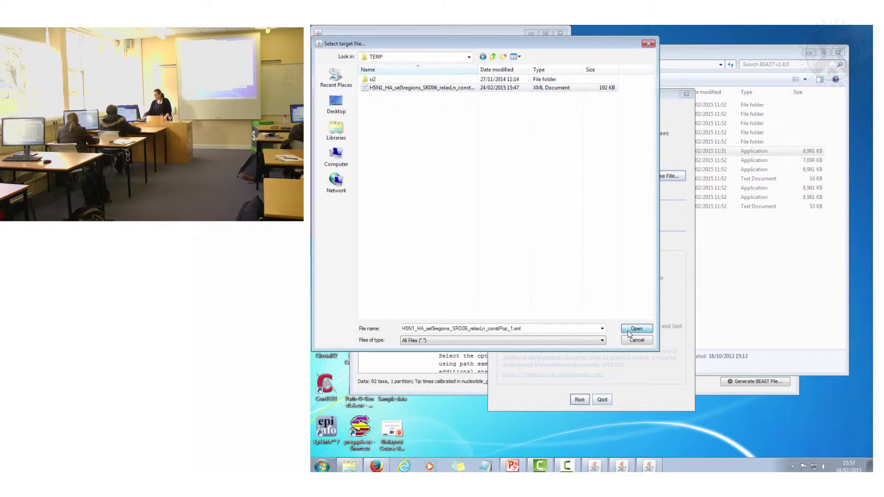
pyautogui.click(580, 400)
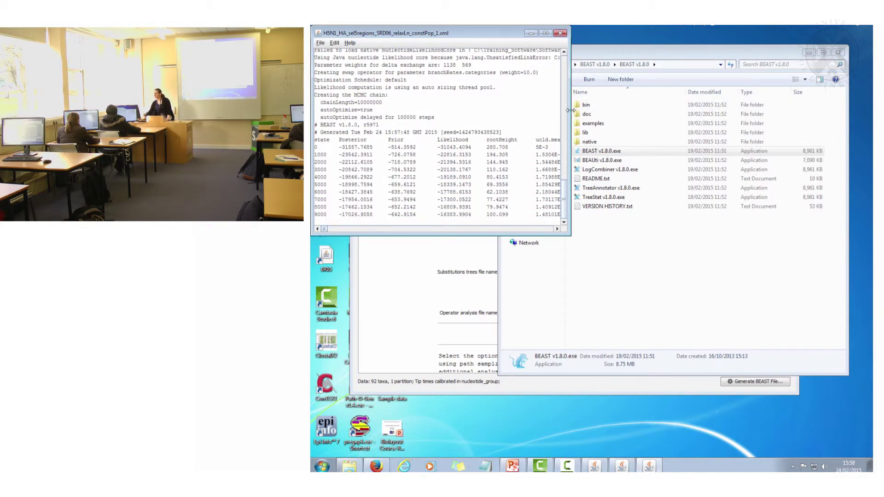
# Widen the BEAST console to show all output columns, then return to the Explorer window
pyautogui.moveTo(570, 110); pyautogui.dragTo(707, 111)
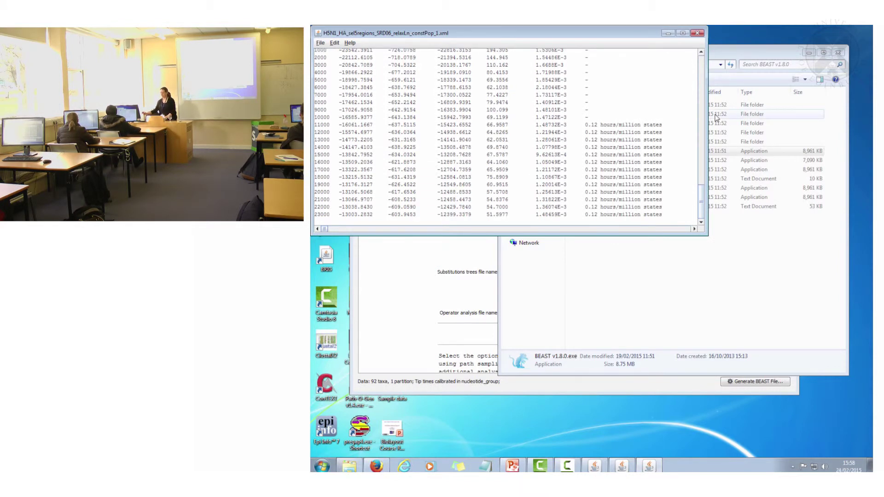
pyautogui.click(695, 262)
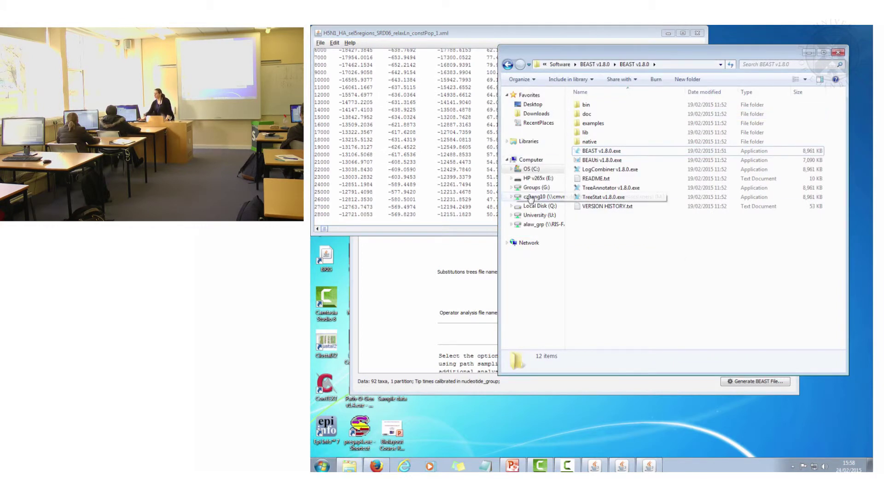
# Open C:\TEMP, exit BEAST without saving the console, and widen Explorer to show log and trees sizes
pyautogui.click(531, 169)
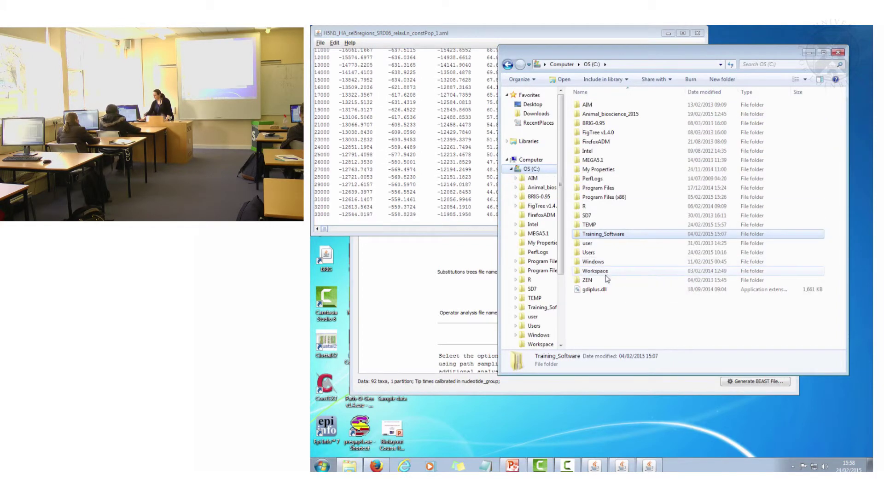
pyautogui.doubleClick(601, 225)
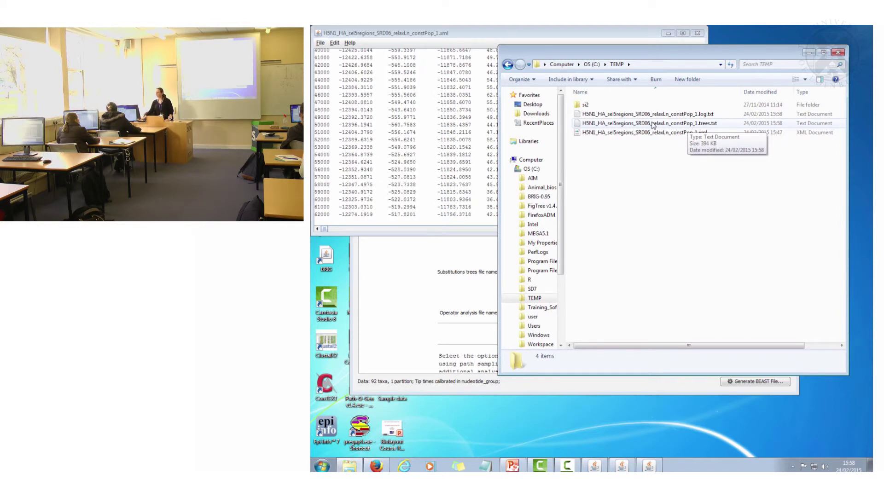
pyautogui.click(509, 37)
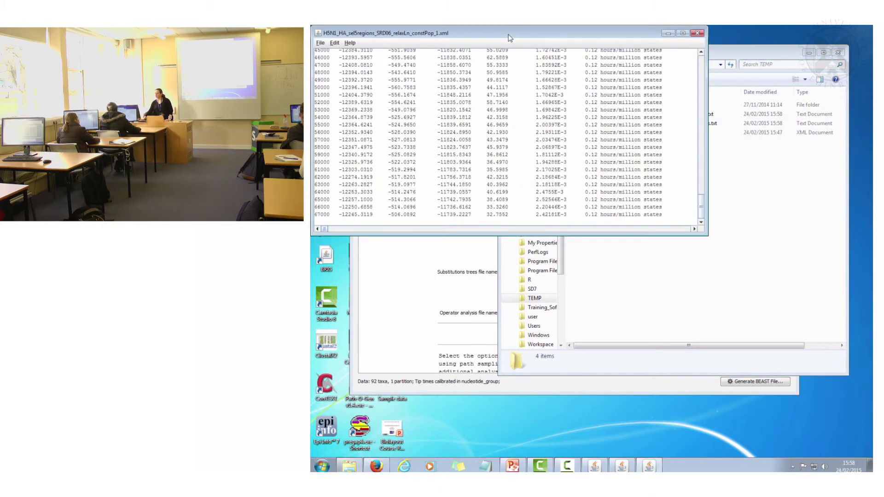
pyautogui.click(320, 42)
pyautogui.click(322, 114)
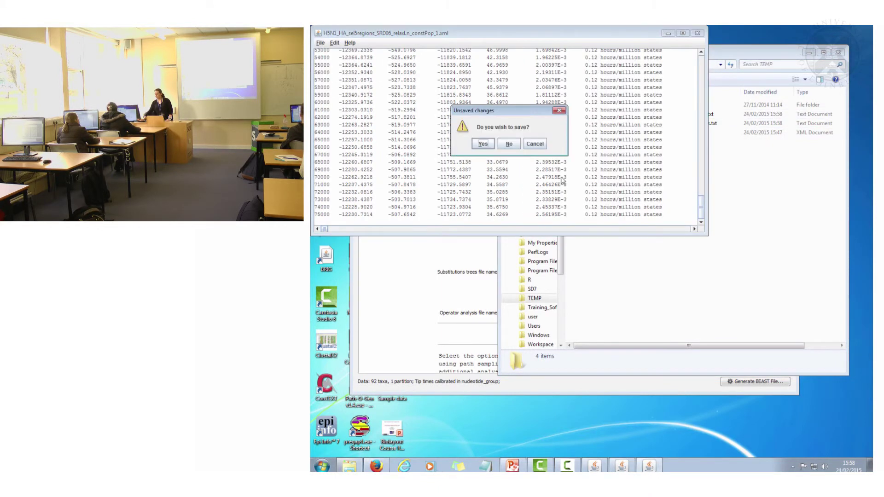
pyautogui.click(510, 145)
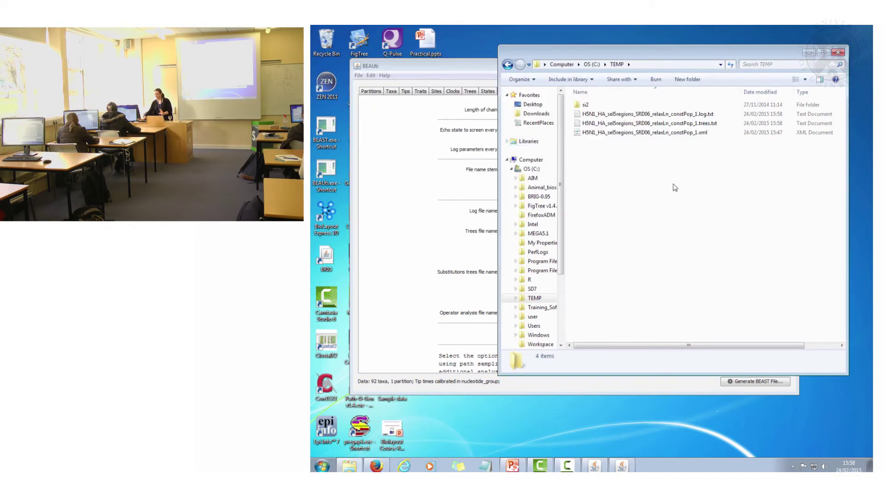
pyautogui.moveTo(683, 44); pyautogui.dragTo(538, 56)
pyautogui.moveTo(705, 159); pyautogui.dragTo(868, 159)
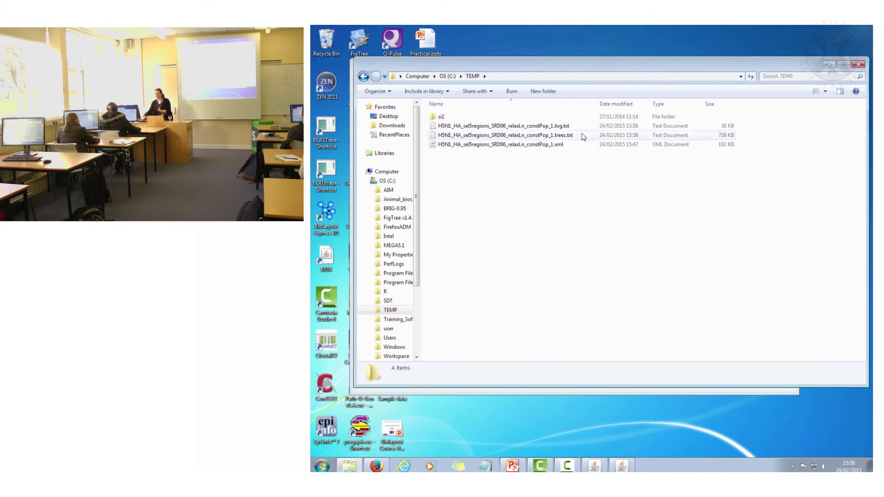